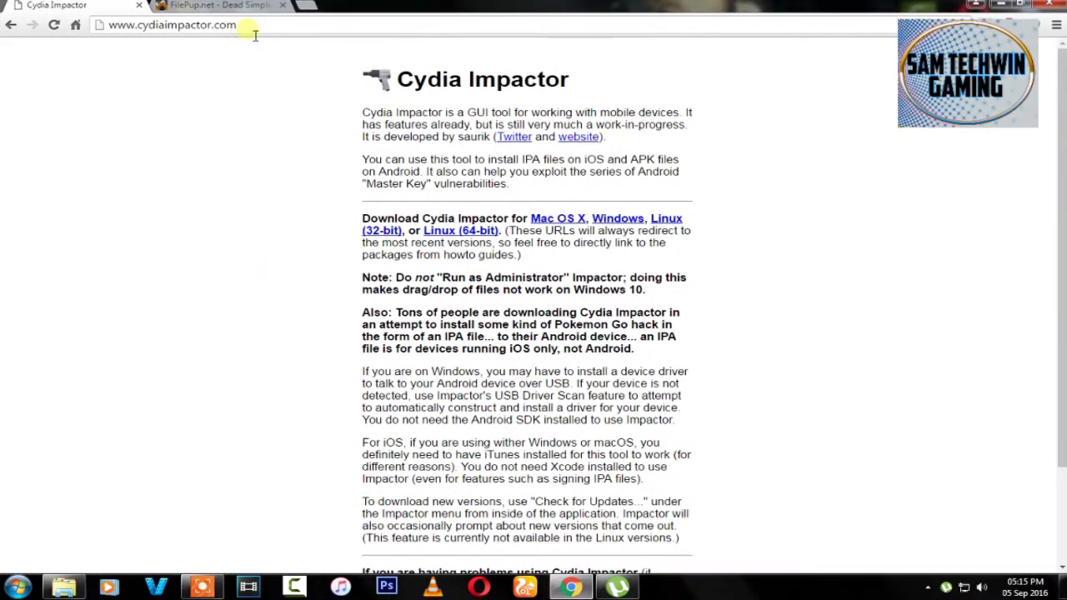
Bring up the FilePup tab offering the ppsspp_v1.1.1-532-g337f27d.ipa download.
{"action": "left_click", "coordinate": [250, 23]}
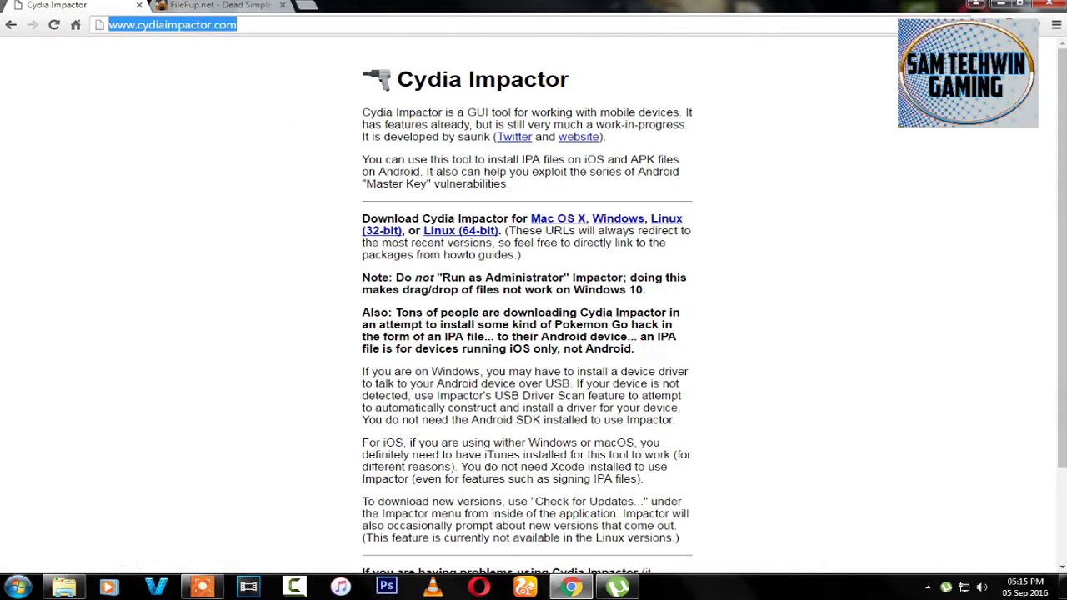
{"action": "left_click", "coordinate": [267, 15]}
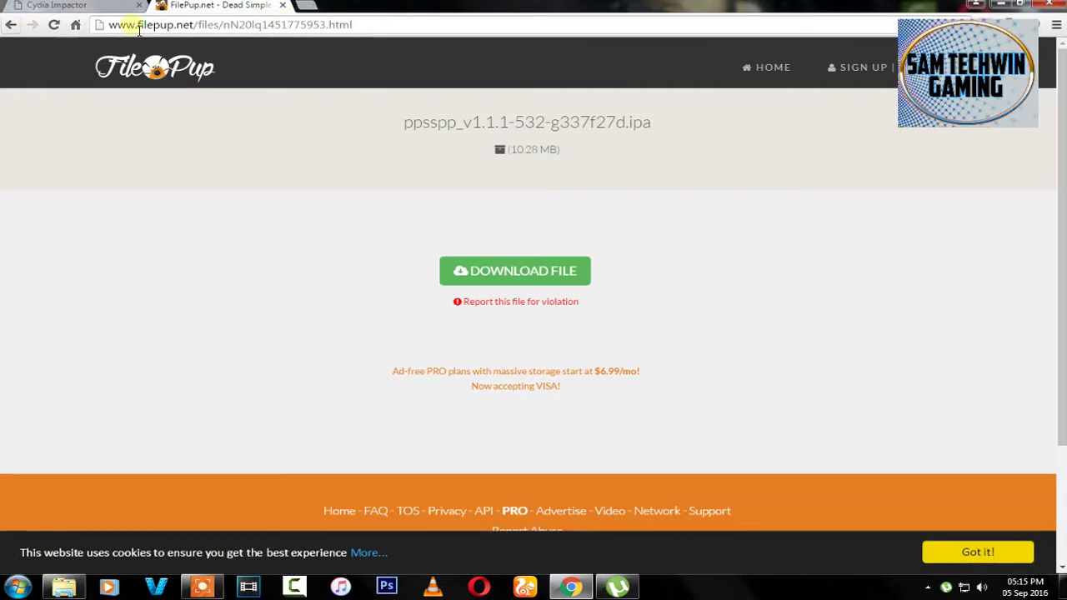
Dismiss the ppsspp download options, then launch Impactor.exe and centre its window beside the Stuff folder.
{"action": "left_click", "coordinate": [554, 272]}
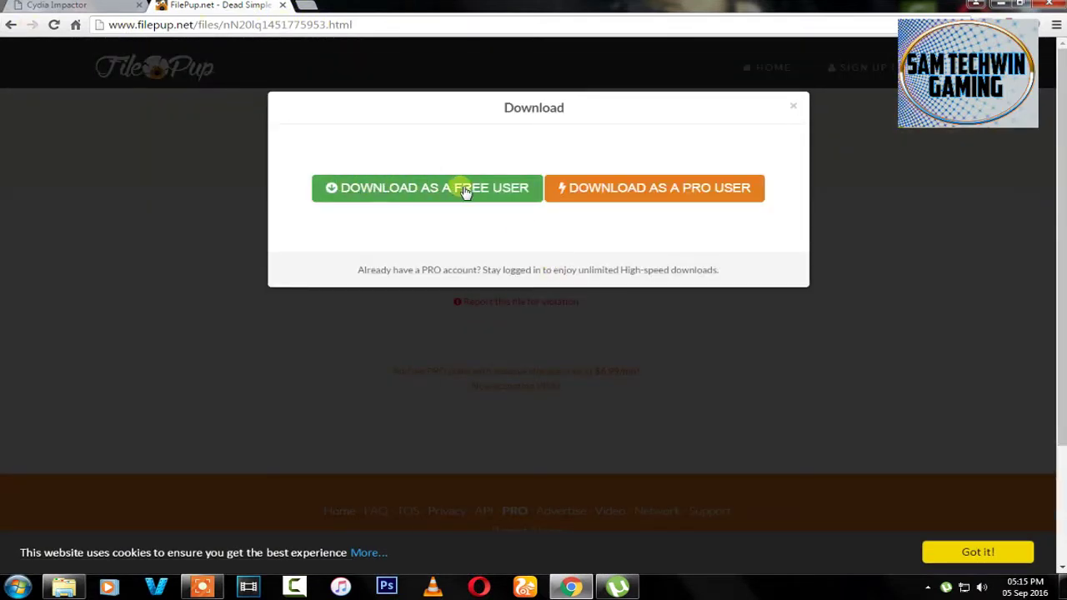
{"action": "left_click", "coordinate": [792, 106]}
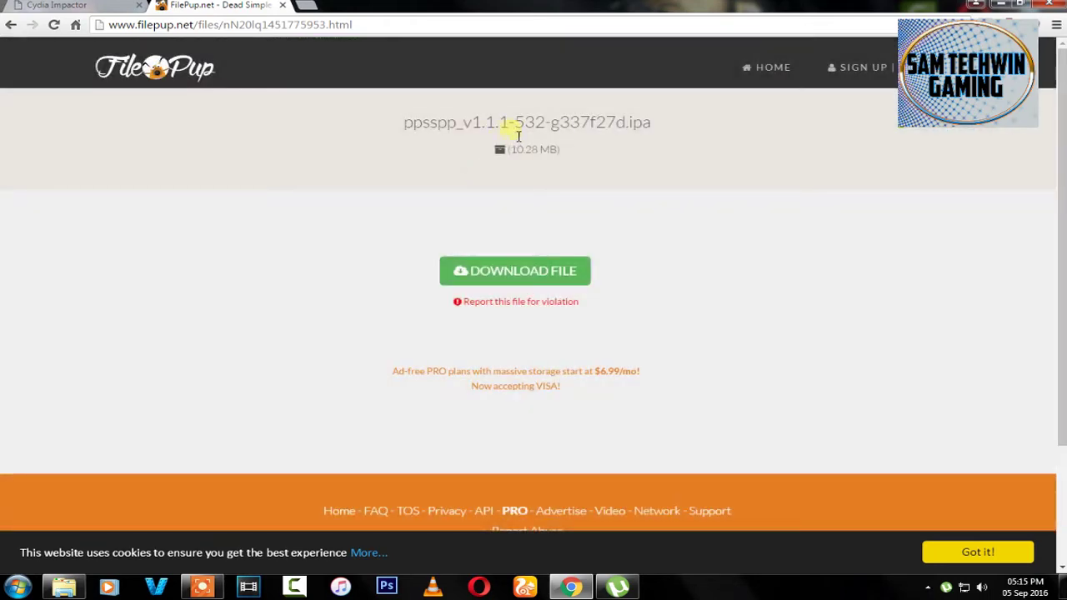
{"action": "left_click", "coordinate": [64, 587]}
{"action": "double_click", "coordinate": [185, 98]}
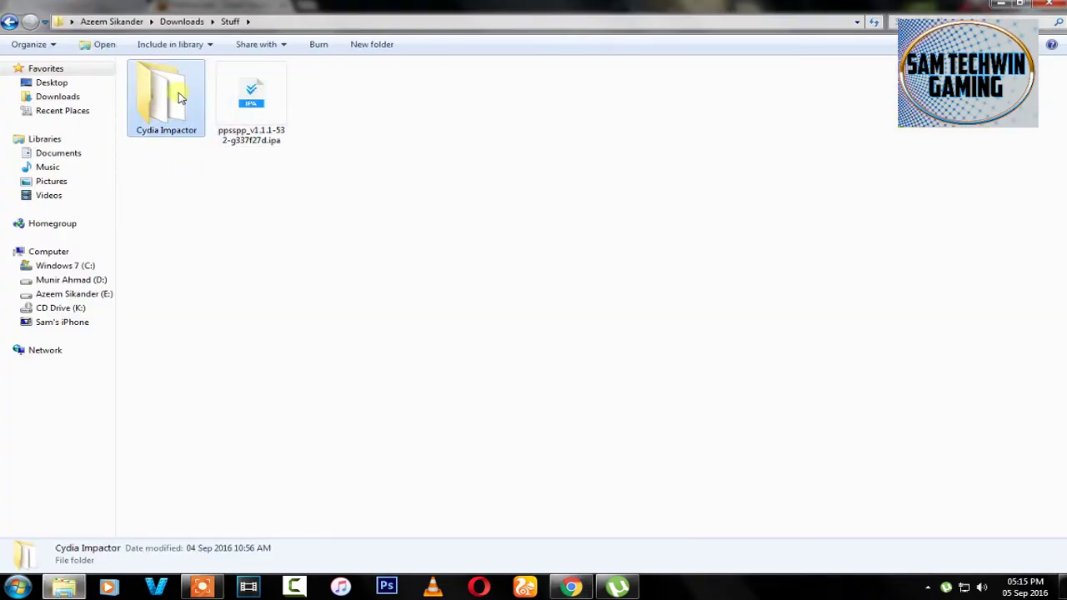
{"action": "left_click", "coordinate": [676, 100]}
{"action": "double_click", "coordinate": [677, 101]}
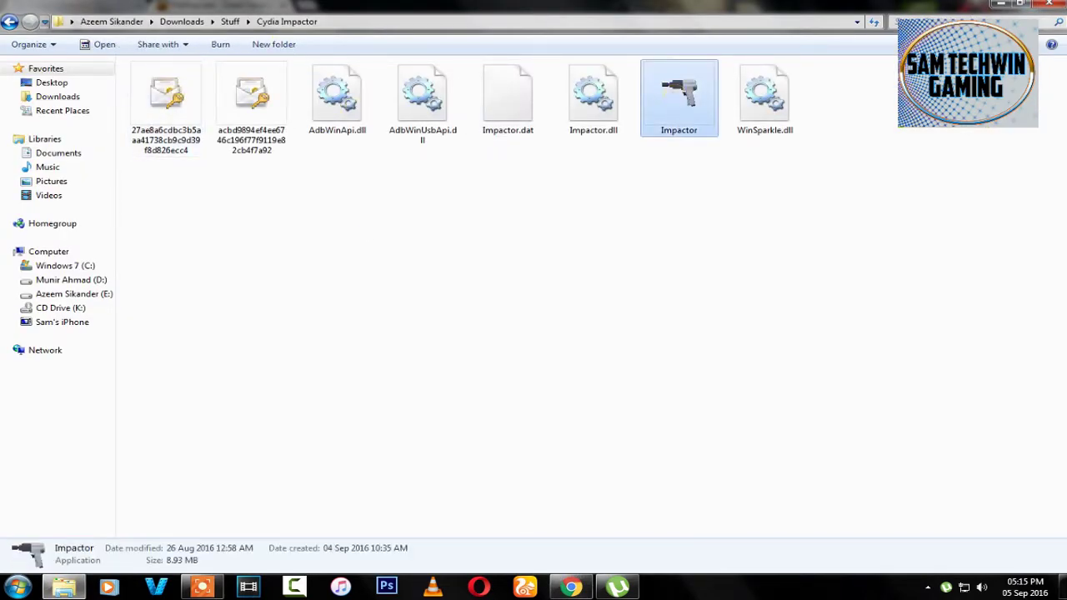
{"action": "left_click", "coordinate": [10, 21]}
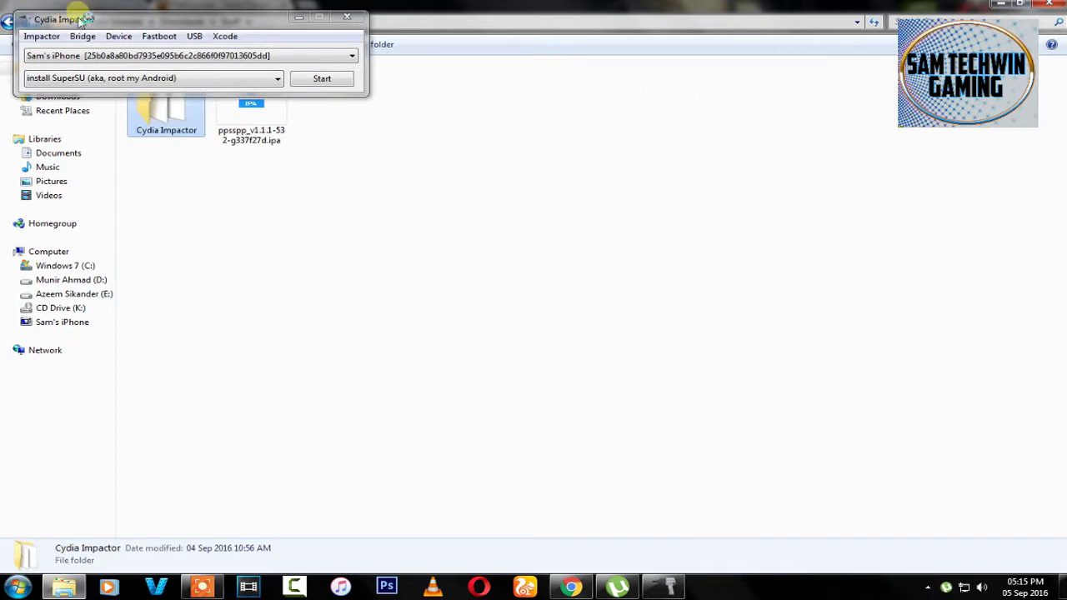
{"action": "left_click_drag", "start_coordinate": [88, 19], "coordinate": [283, 189]}
Drop the ppsspp .ipa onto Impactor and sign in with the Apple ID e-mail and password.
{"action": "left_click", "coordinate": [235, 97]}
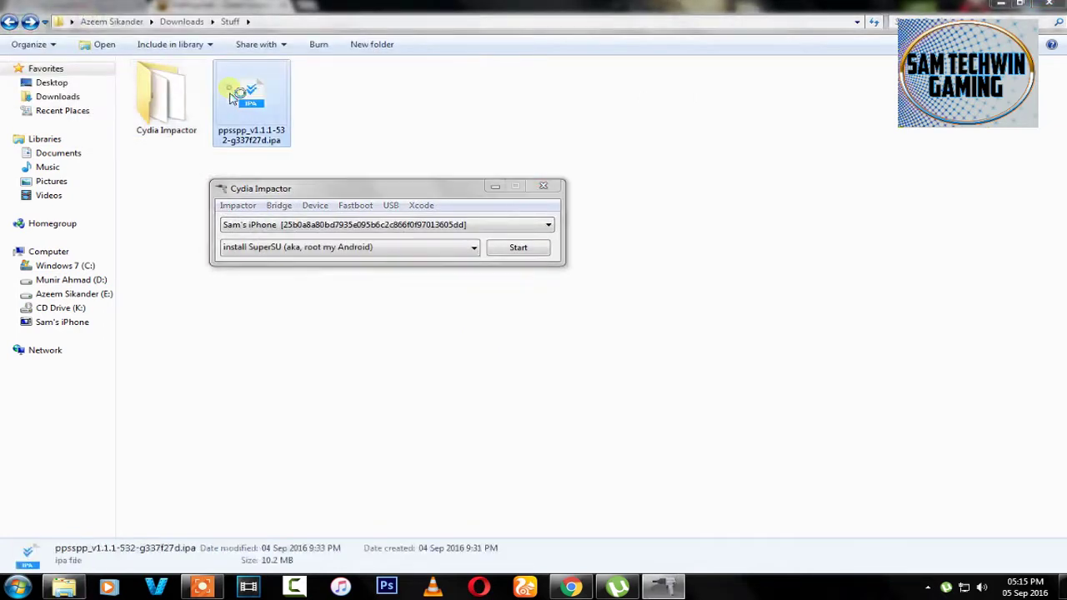
{"action": "left_click_drag", "start_coordinate": [250, 125], "coordinate": [327, 240]}
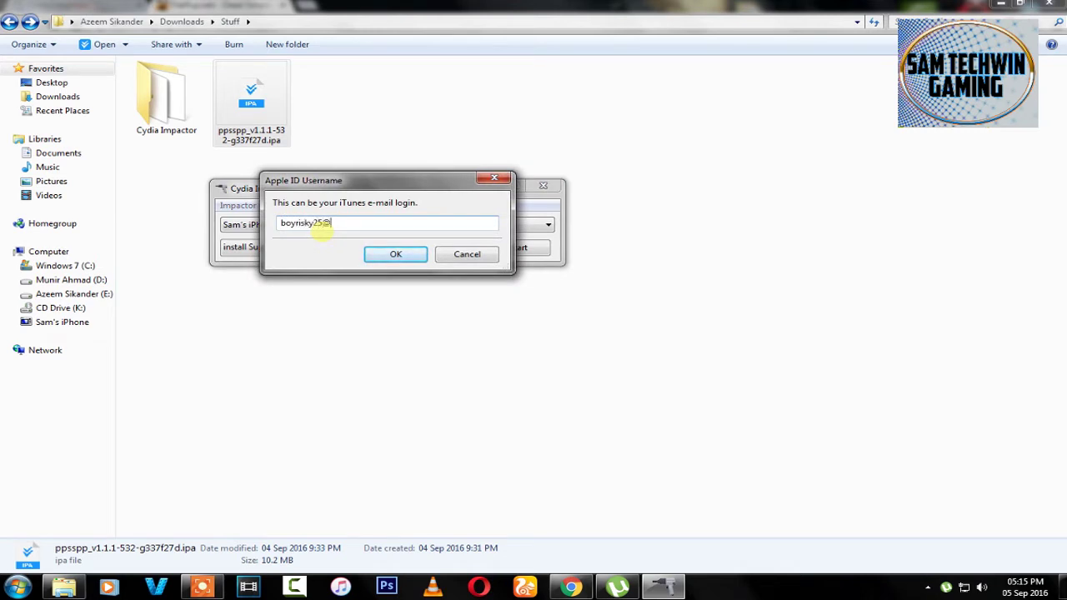
{"action": "type", "text": "mail.com"}
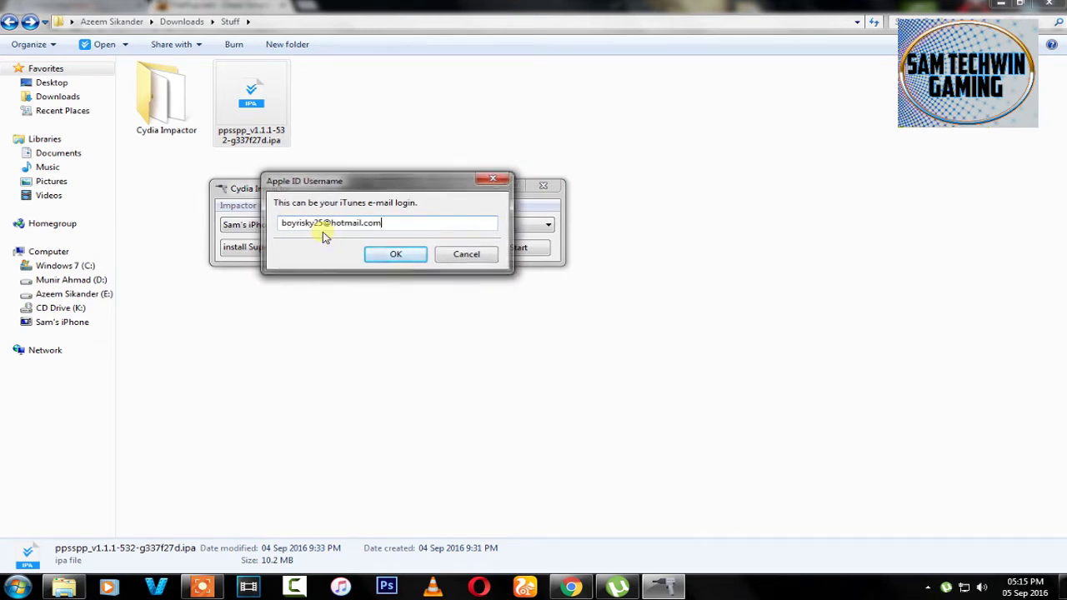
{"action": "key", "text": "Return"}
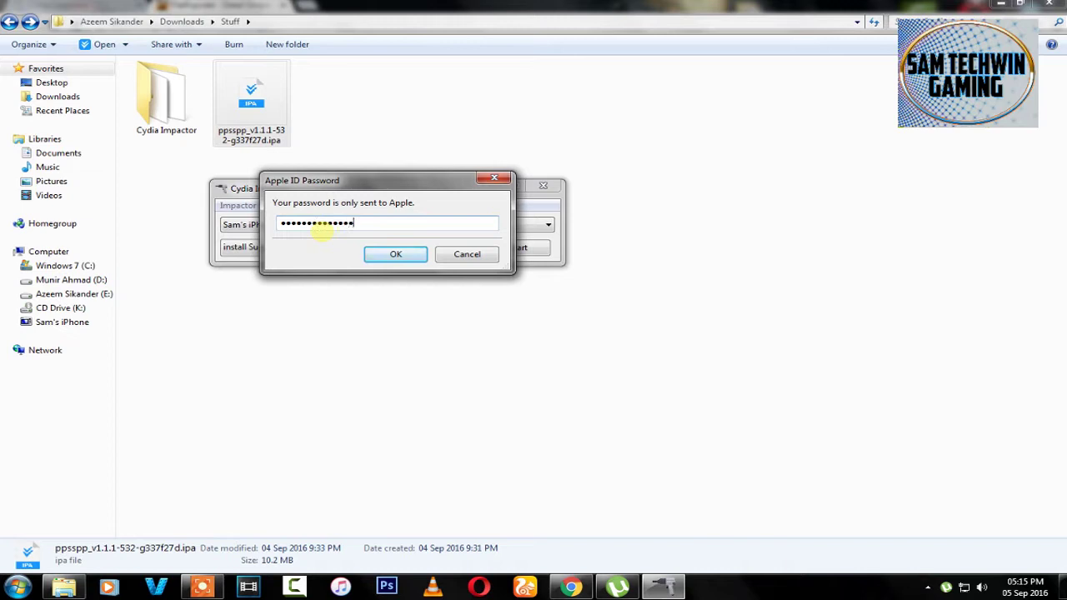
{"action": "key", "text": "Return"}
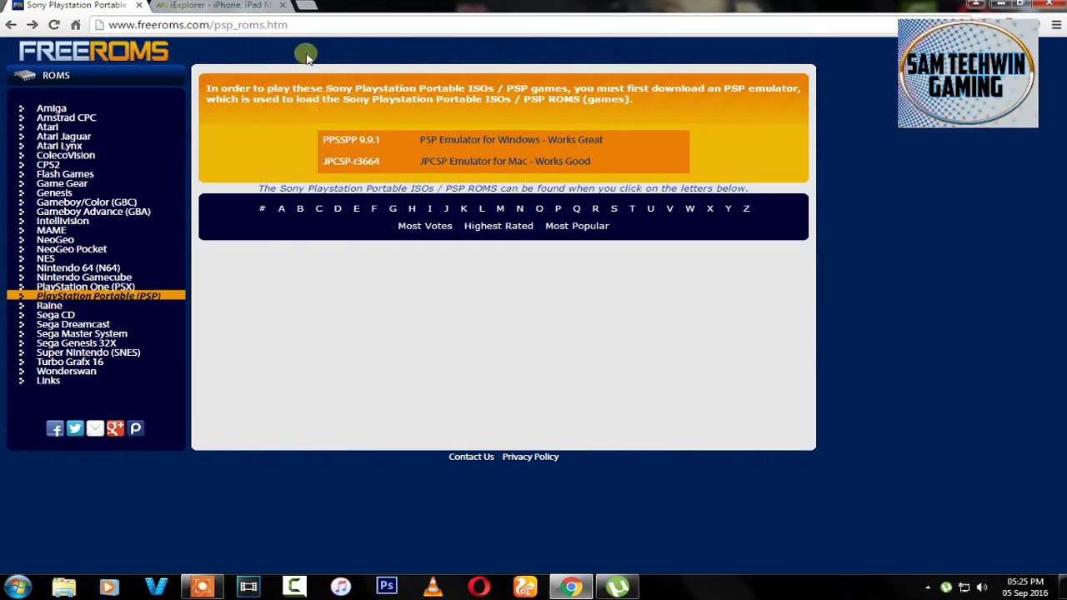
Open the Street Fighter Alpha 3 Max page from FreeROMs' most popular PSP ROMs.
{"action": "left_click", "coordinate": [417, 275]}
{"action": "left_click", "coordinate": [577, 226]}
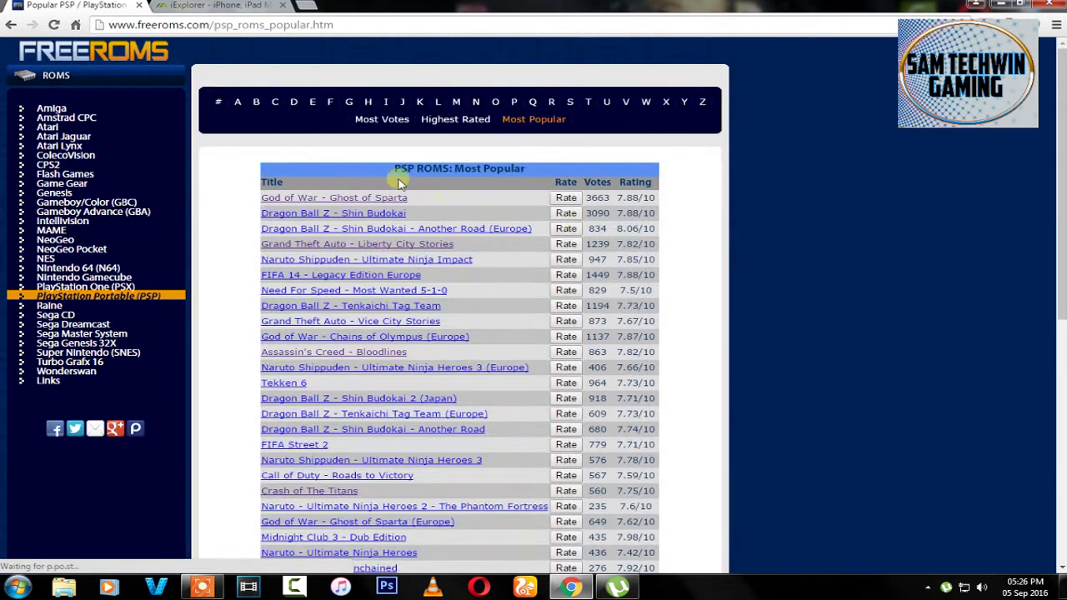
{"action": "scroll", "coordinate": [392, 215], "scroll_direction": "down", "scroll_amount": 3}
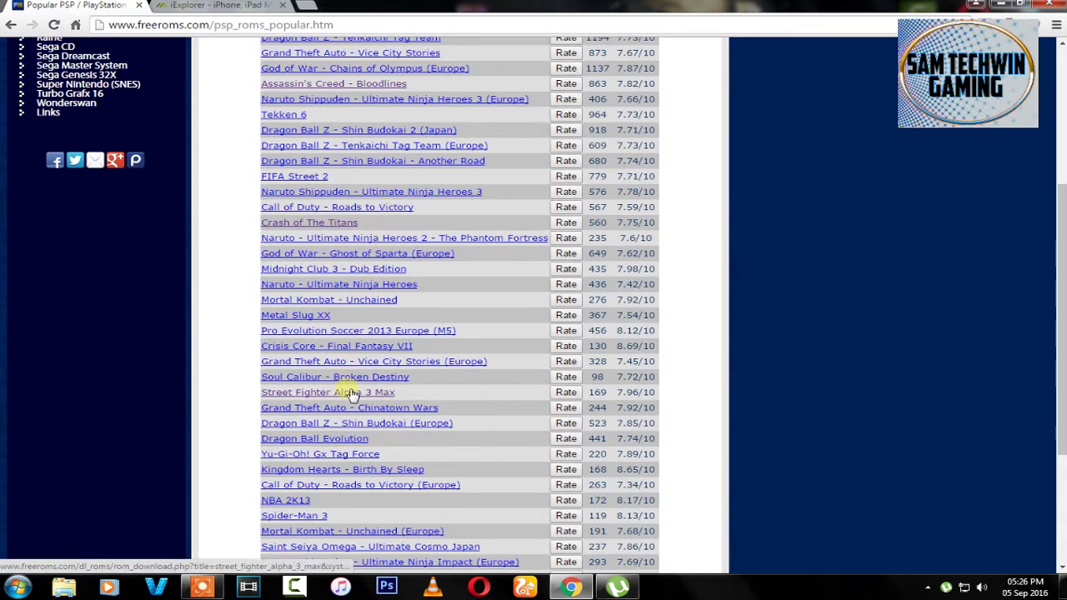
{"action": "scroll", "coordinate": [334, 326], "scroll_direction": "down", "scroll_amount": 1}
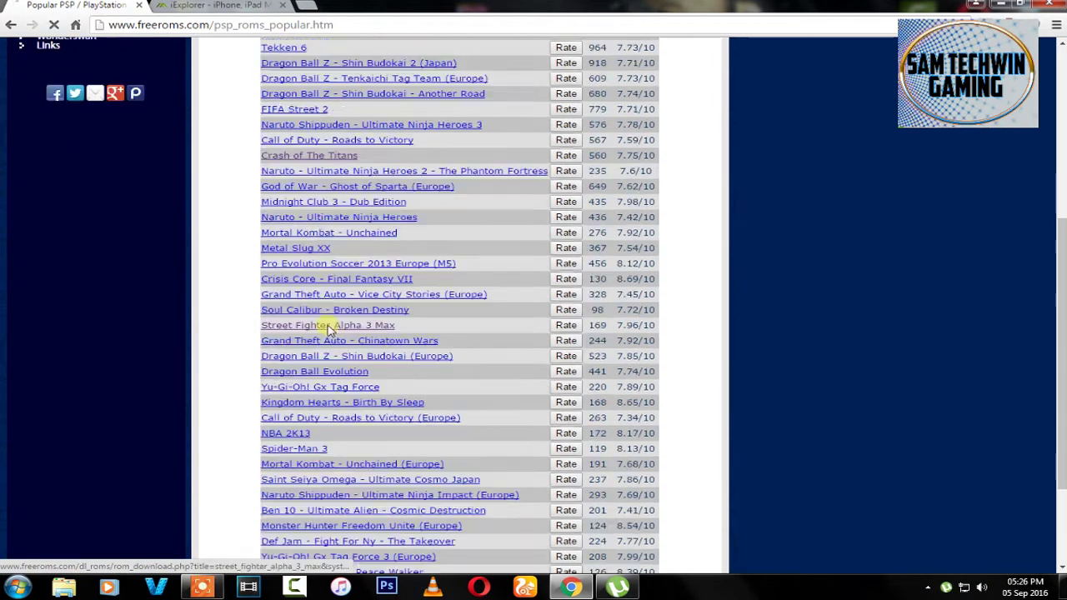
{"action": "left_click", "coordinate": [331, 327]}
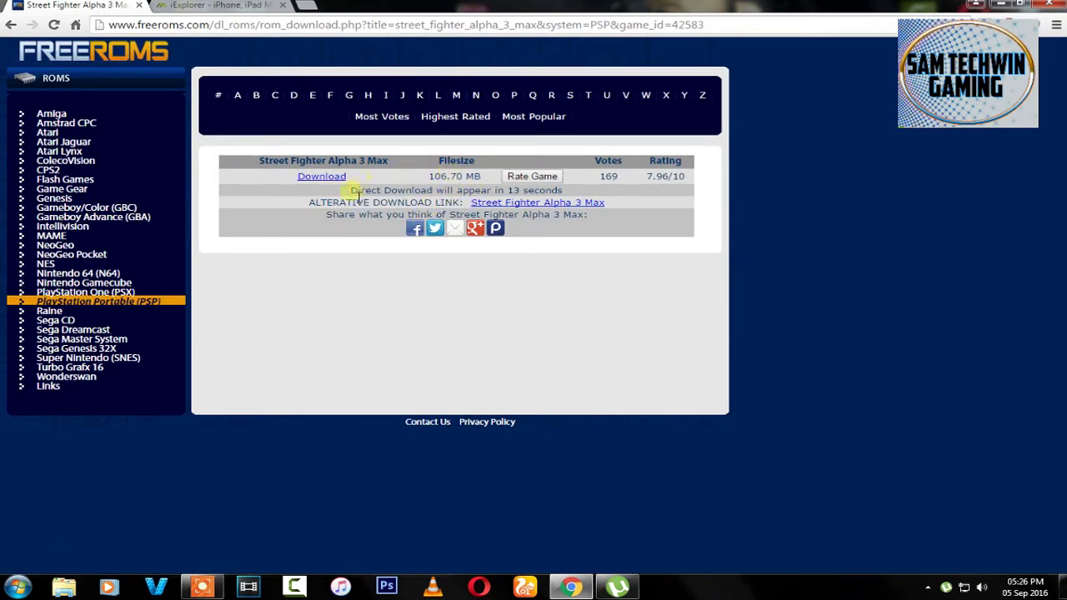
Start the game's direct download and overwrite the existing downloaded copy.
{"action": "left_click_drag", "start_coordinate": [350, 191], "coordinate": [576, 196]}
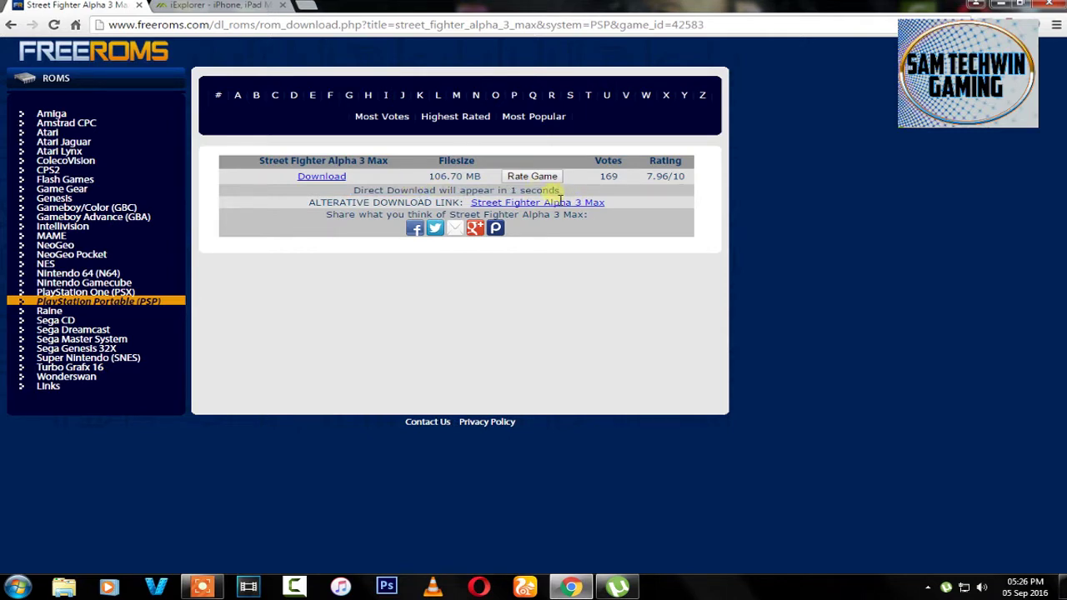
{"action": "left_click", "coordinate": [479, 192]}
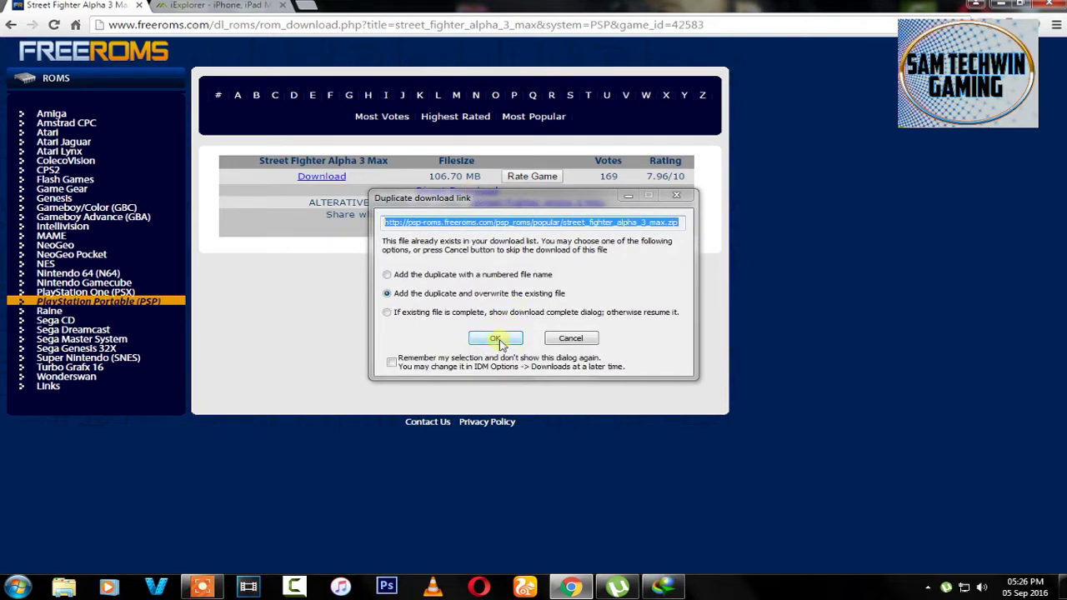
{"action": "left_click", "coordinate": [498, 338]}
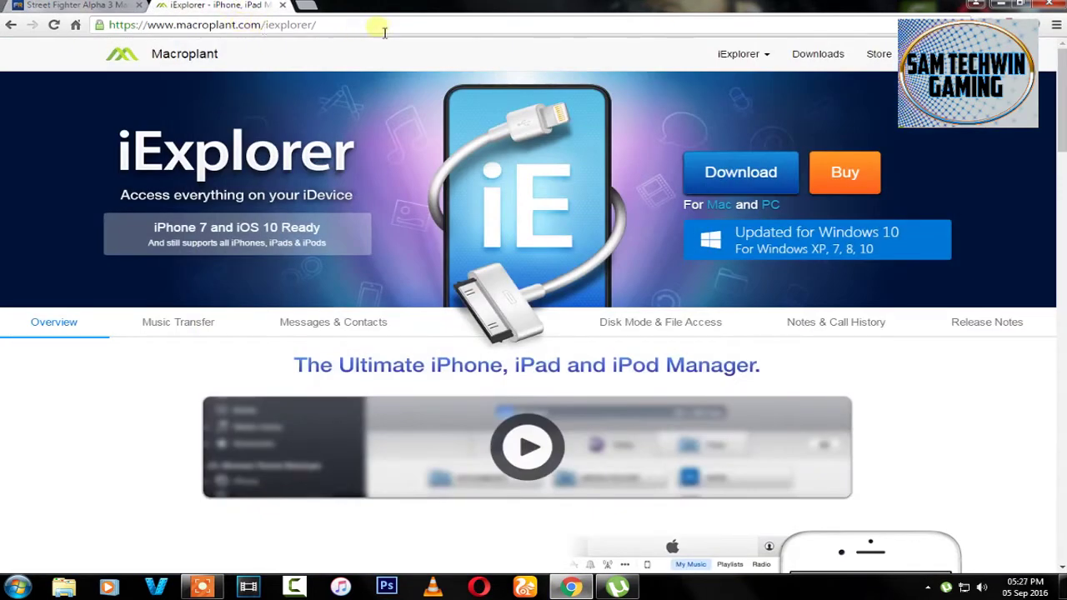
Show the macroplant.com/iexplorer page offering the iExplorer (PC) 3.9.11.0 download.
{"action": "left_click", "coordinate": [379, 30]}
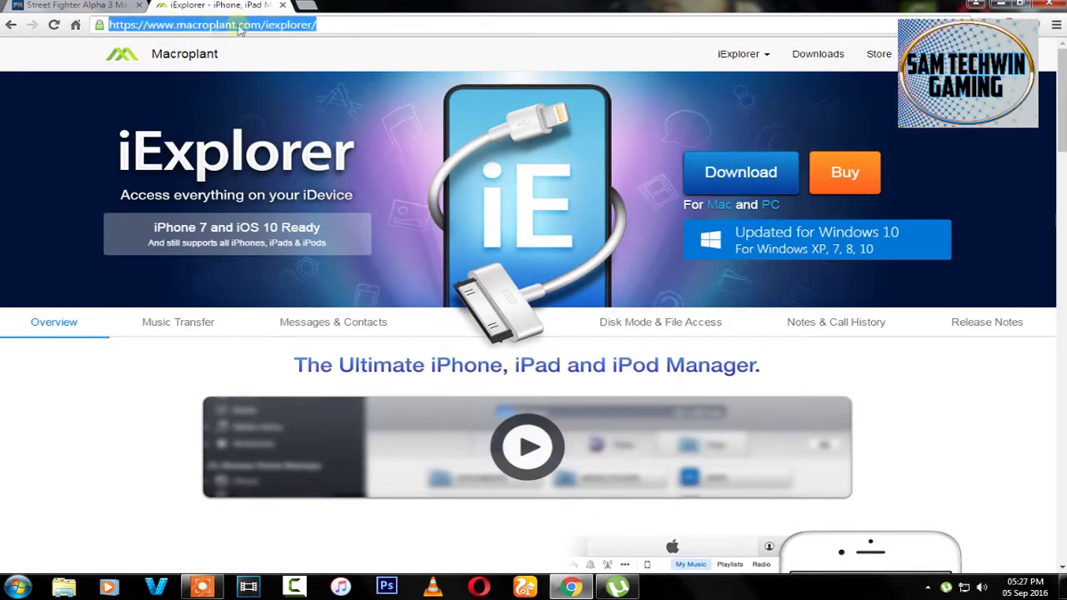
{"action": "mouse_move", "coordinate": [719, 173]}
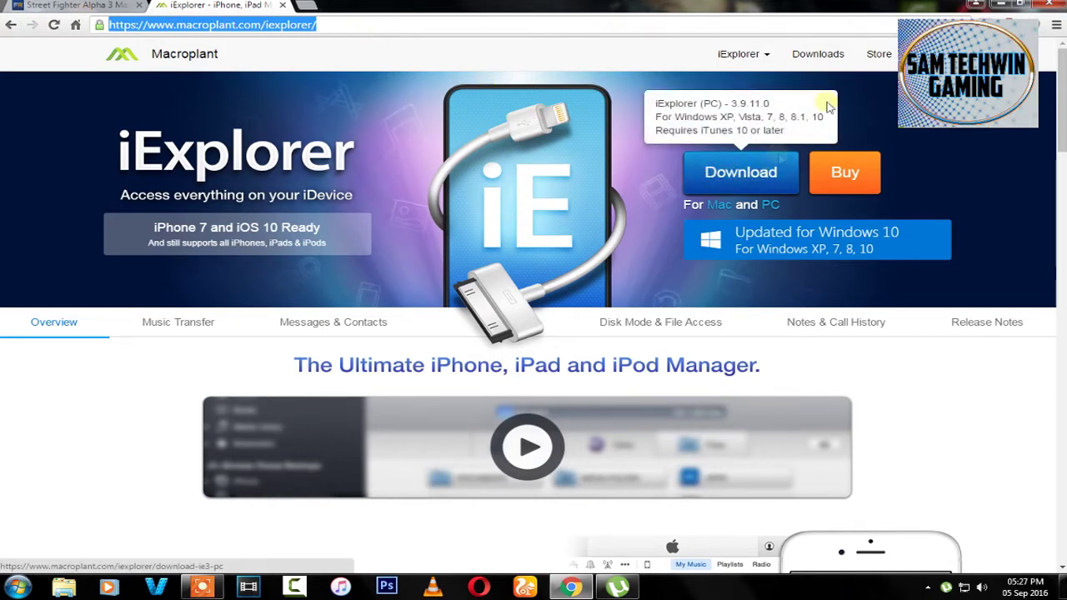
Launch iExplorer from the desktop, then minimize it.
{"action": "left_click", "coordinate": [1001, 4]}
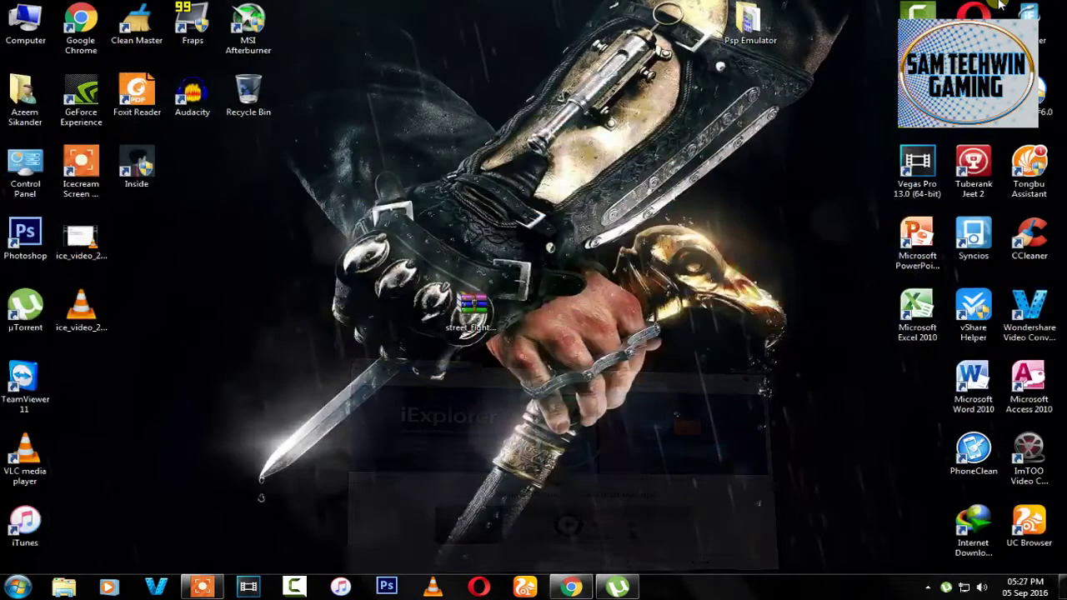
{"action": "double_click", "coordinate": [1029, 17]}
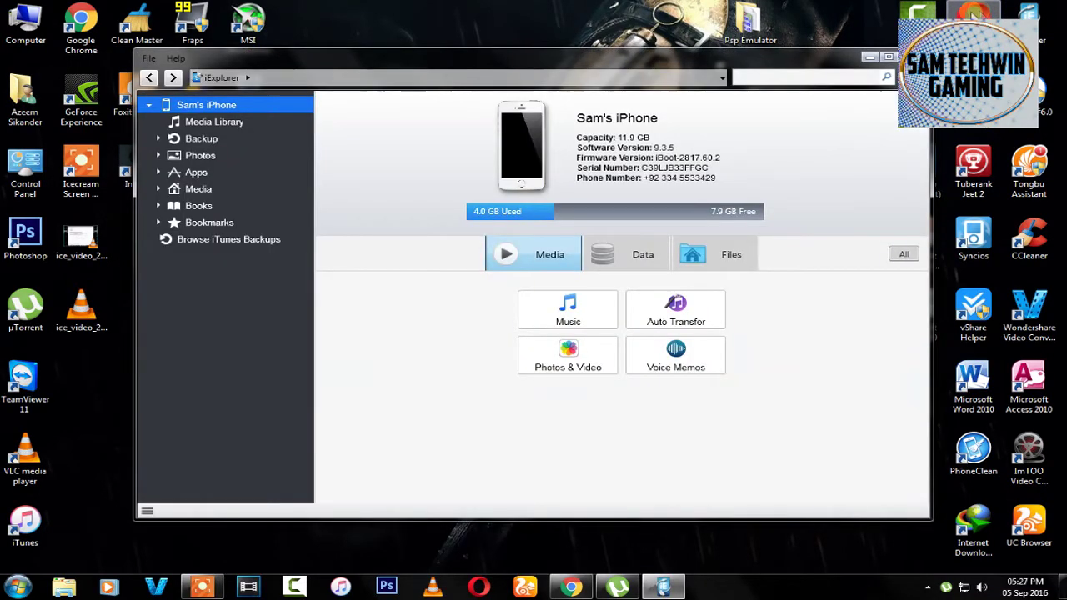
{"action": "left_click", "coordinate": [869, 58]}
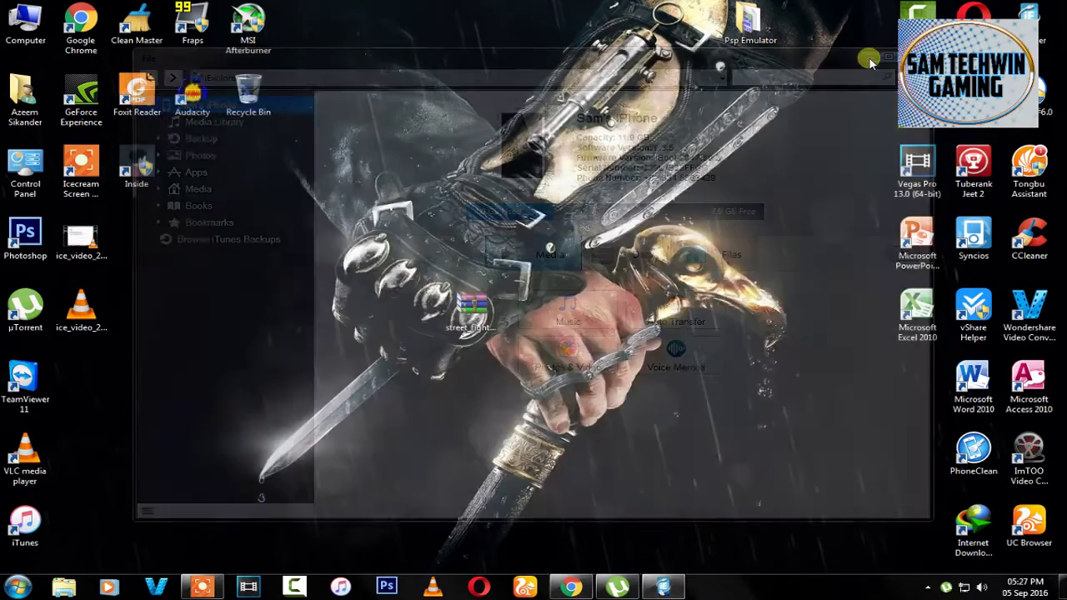
Extract the street_fighter archive onto the desktop and move the Street Fighter Alpha 3 MAX image centre.
{"action": "right_click", "coordinate": [467, 311]}
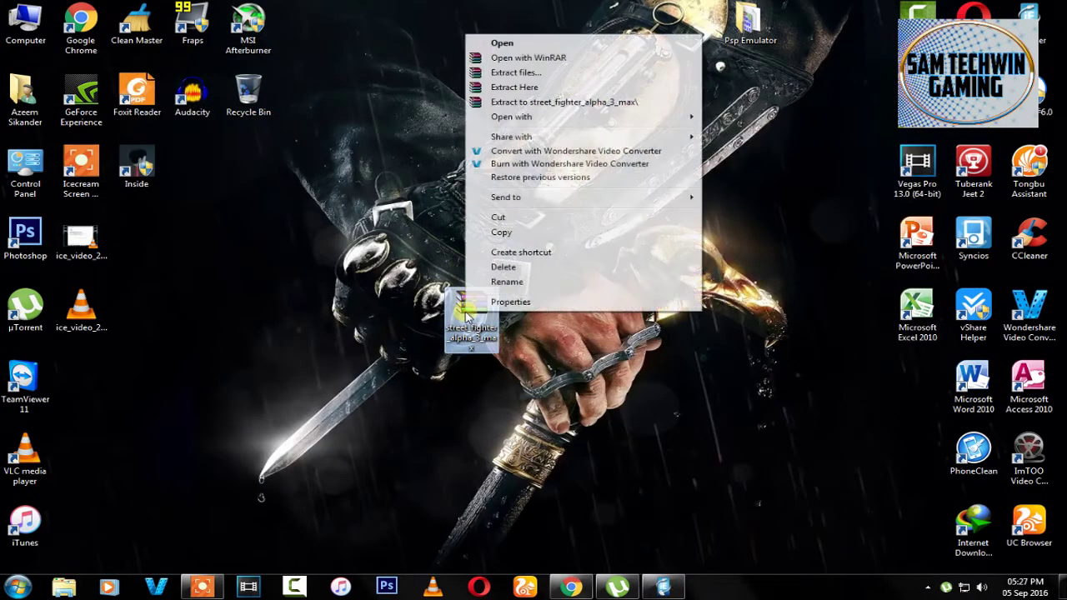
{"action": "left_click", "coordinate": [521, 88]}
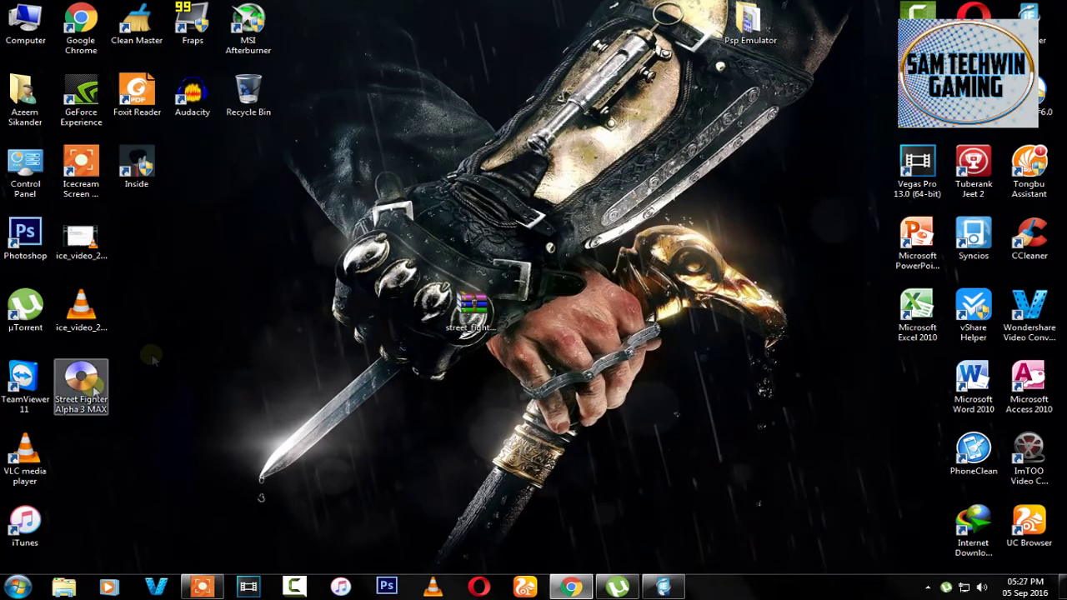
{"action": "left_click_drag", "start_coordinate": [81, 388], "coordinate": [360, 327]}
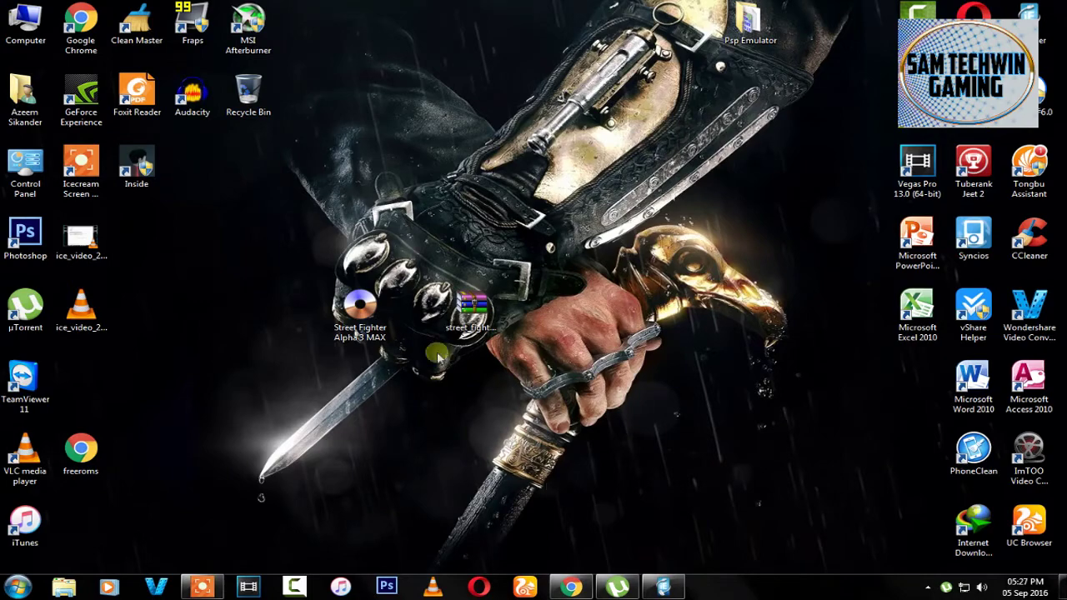
In iExplorer, open the PPSSPP app's Documents folder on the iPhone.
{"action": "left_click", "coordinate": [664, 587]}
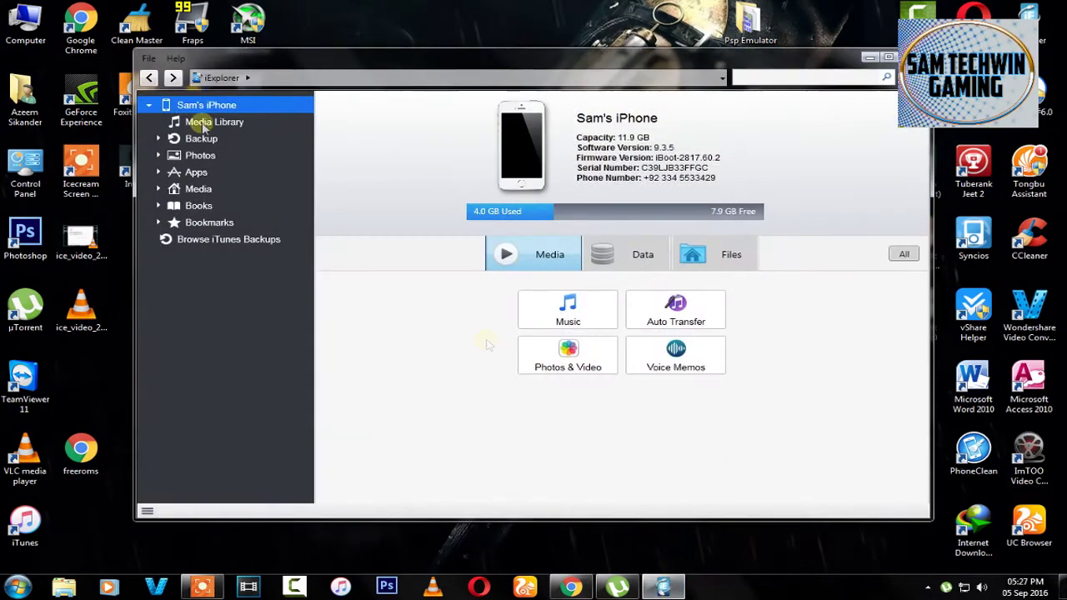
{"action": "left_click", "coordinate": [160, 172]}
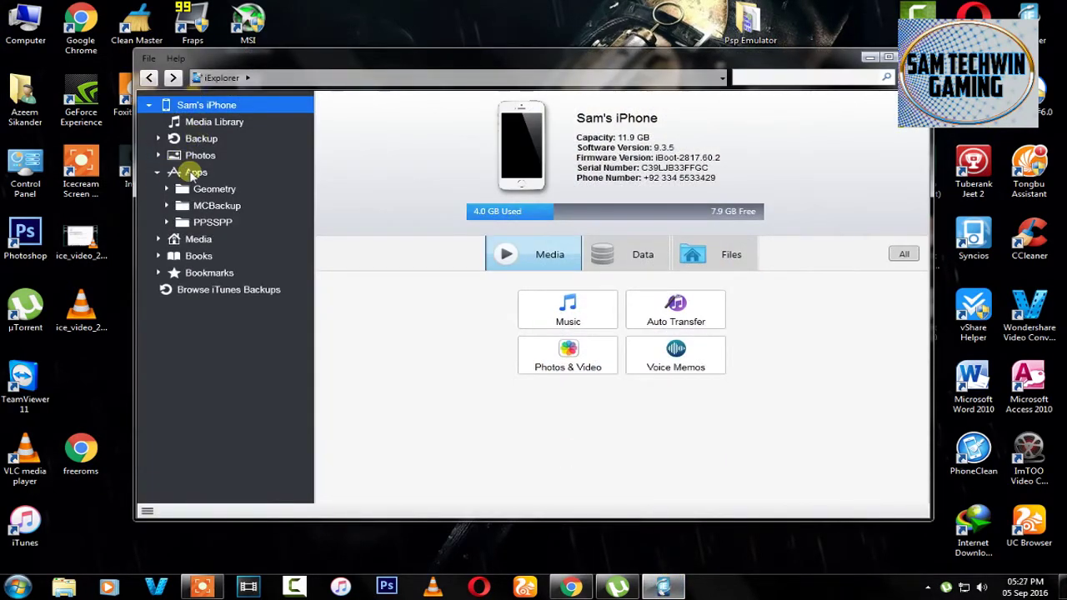
{"action": "left_click", "coordinate": [194, 173]}
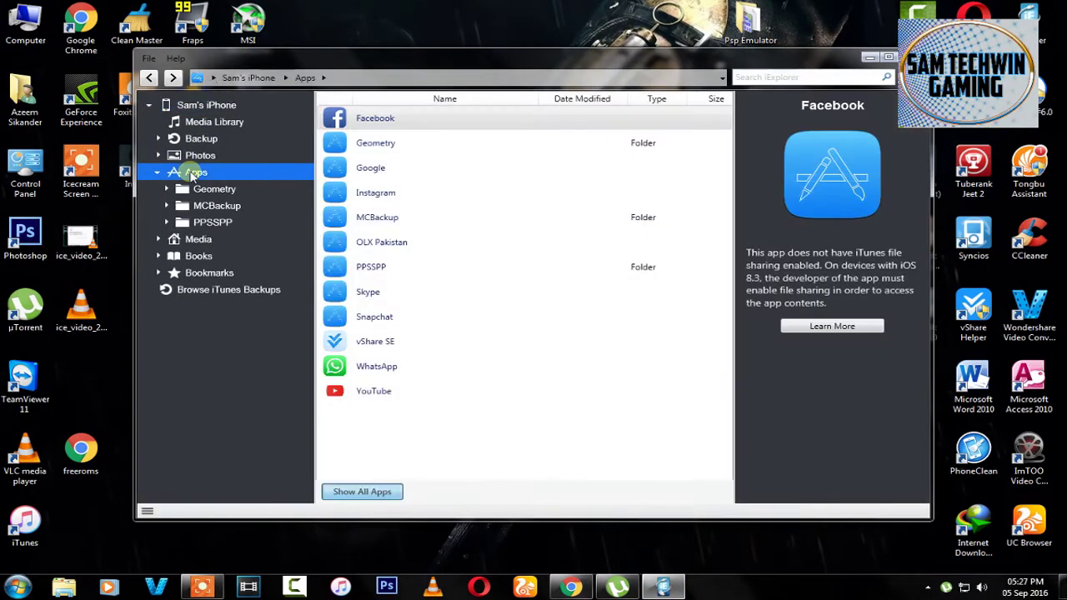
{"action": "double_click", "coordinate": [371, 267]}
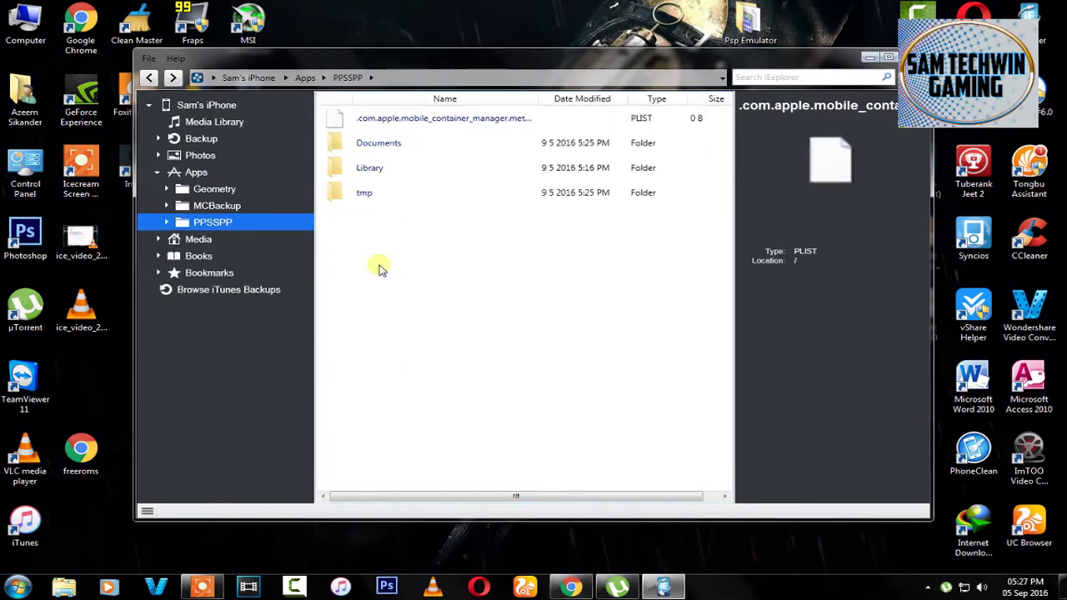
{"action": "double_click", "coordinate": [397, 145]}
Copy Street Fighter Alpha 3 MAX.iso from the desktop into PPSSPP's Documents folder.
{"action": "left_click", "coordinate": [869, 56]}
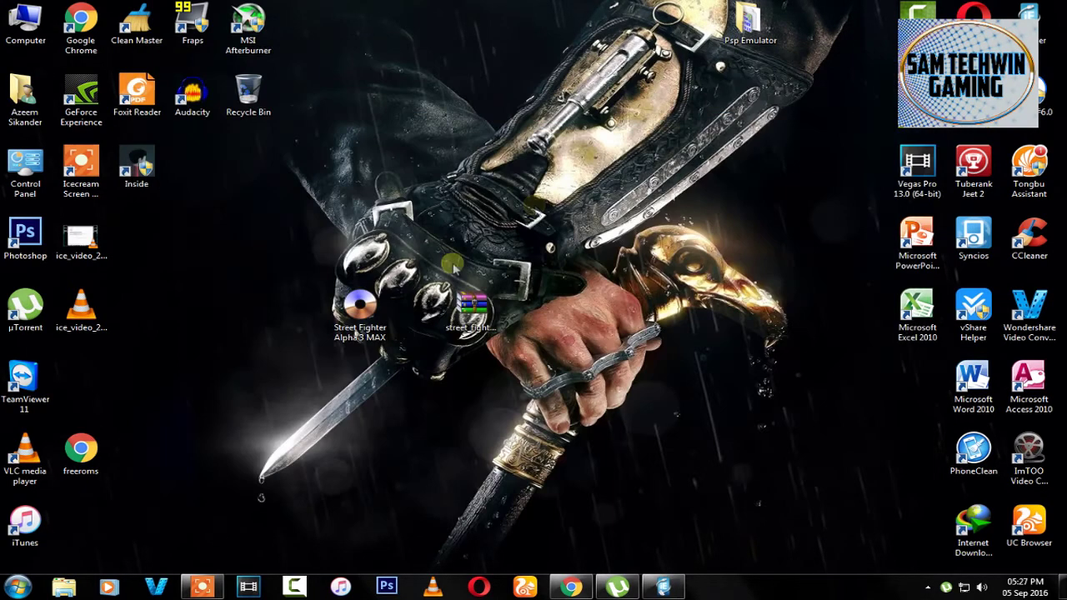
{"action": "left_click_drag", "start_coordinate": [370, 309], "coordinate": [656, 552]}
{"action": "left_click_drag", "start_coordinate": [665, 590], "coordinate": [542, 248]}
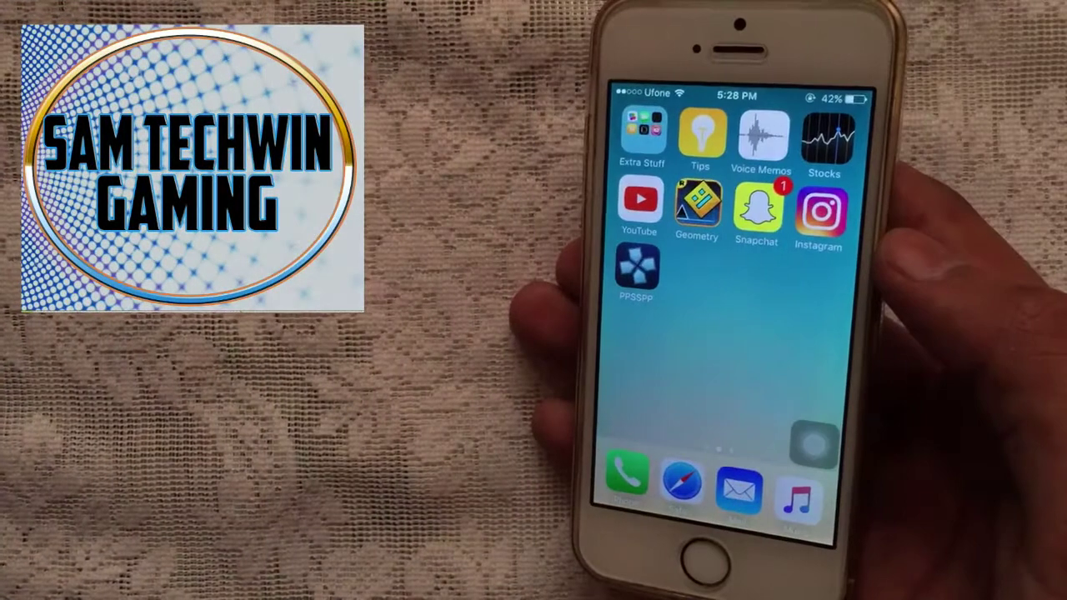
{"action": "left_click", "coordinate": [637, 267]}
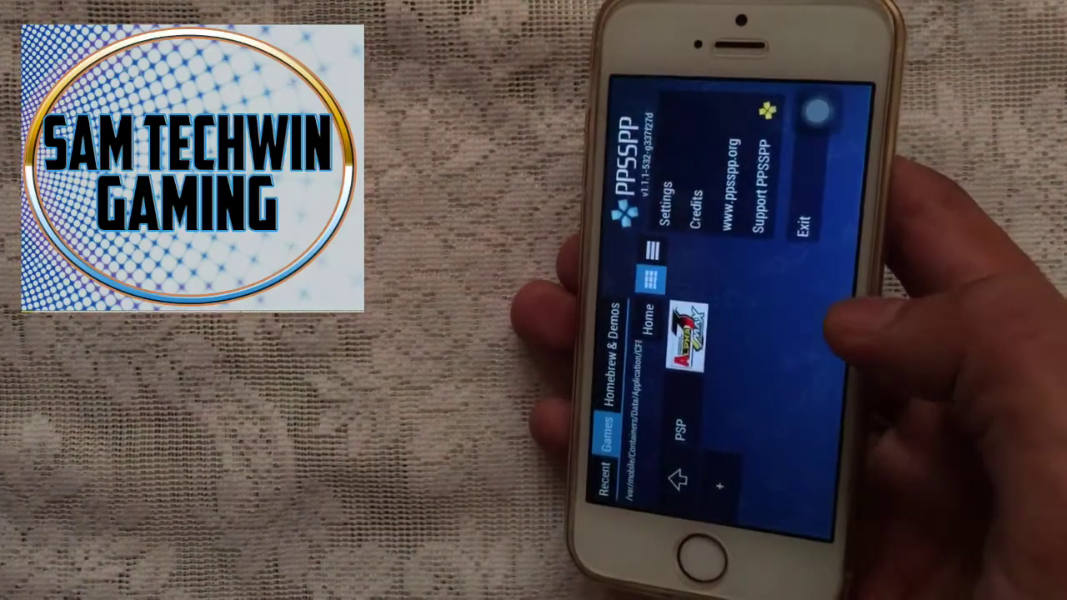